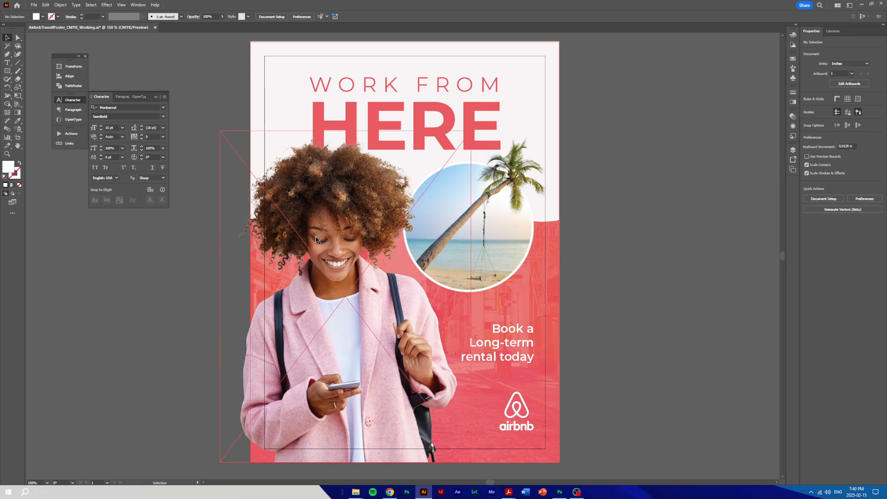
click(309, 208)
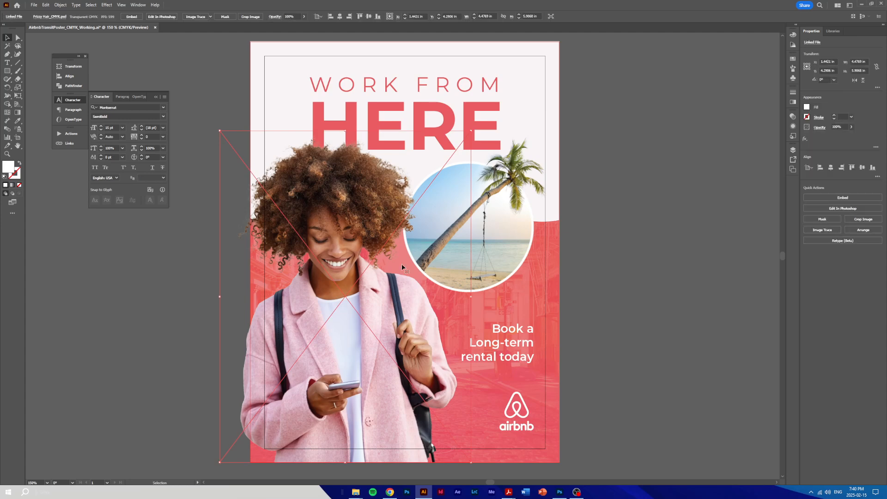
click(509, 227)
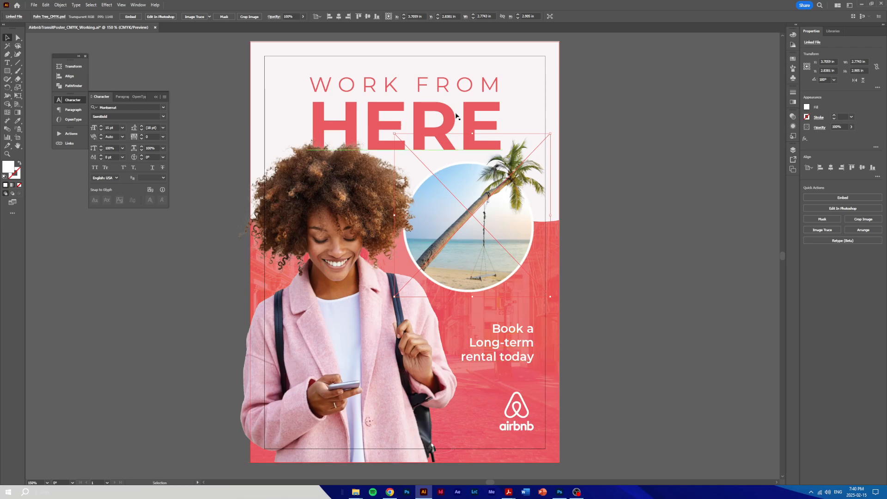
click(641, 375)
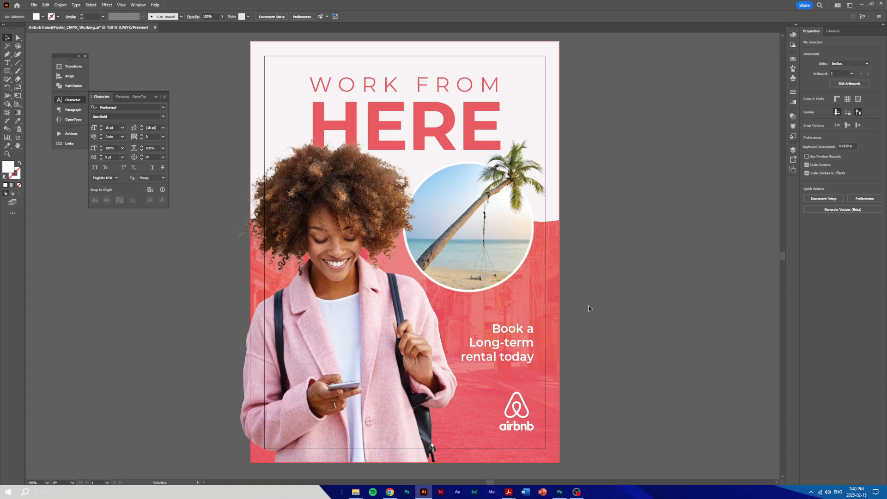
Collapse the character settings, show the poster's linked files, and inspect the details of Frizzy Hair_CMYK.psd and Palm Tree_CMYK.psd
click(60, 101)
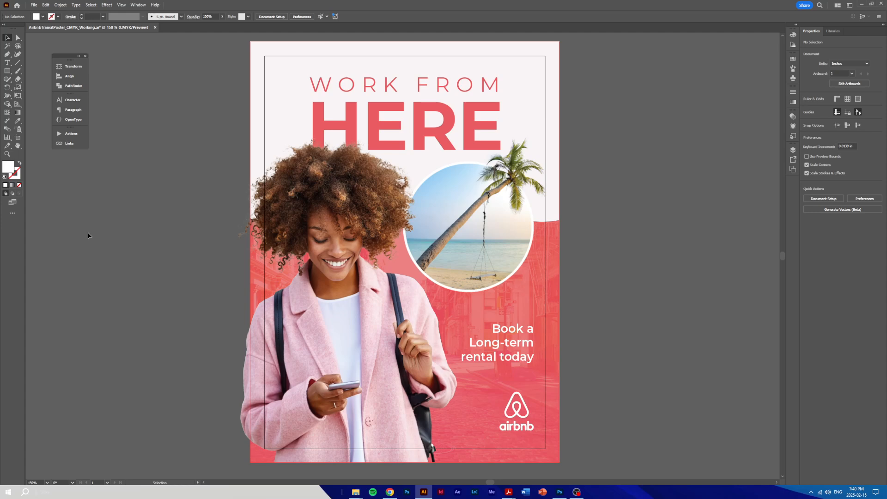
click(136, 6)
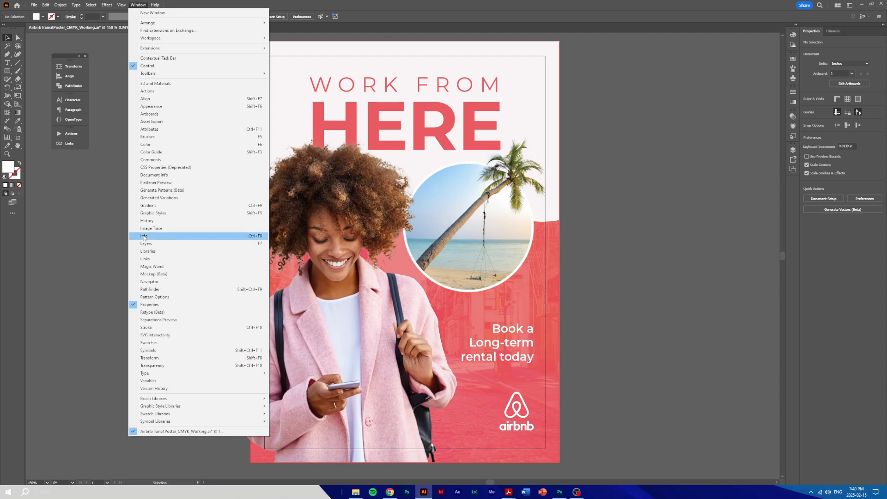
click(153, 261)
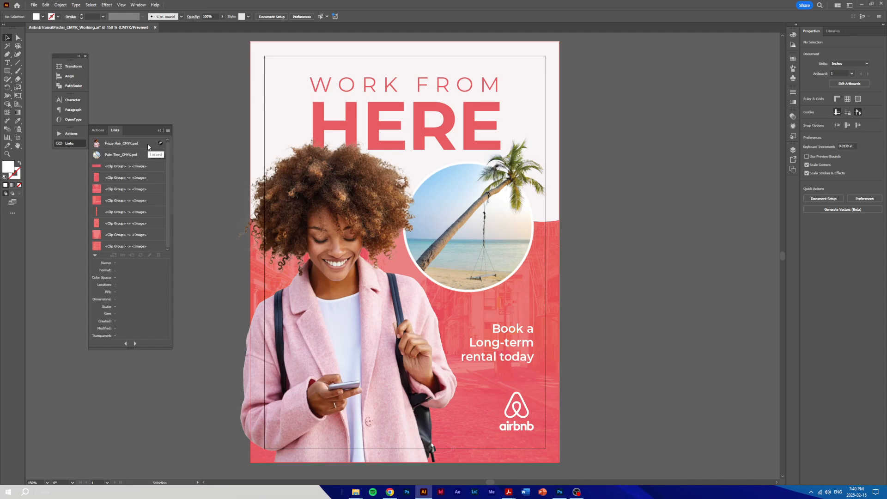
click(118, 144)
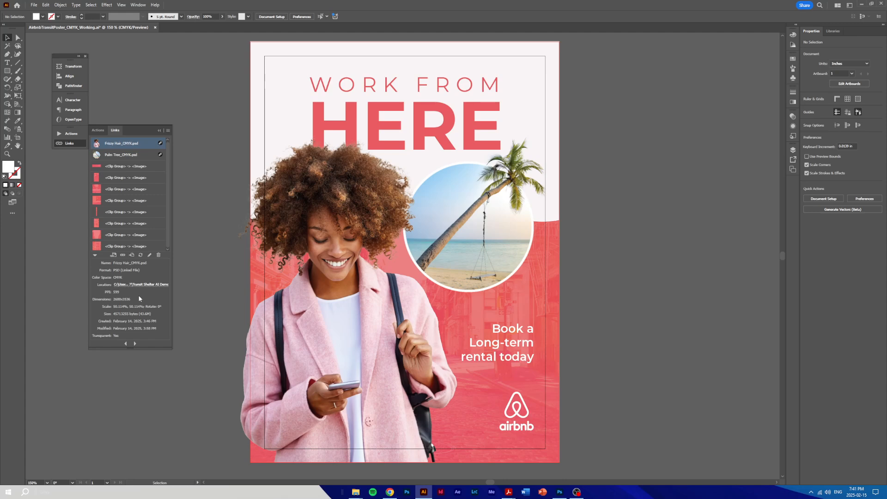
click(312, 166)
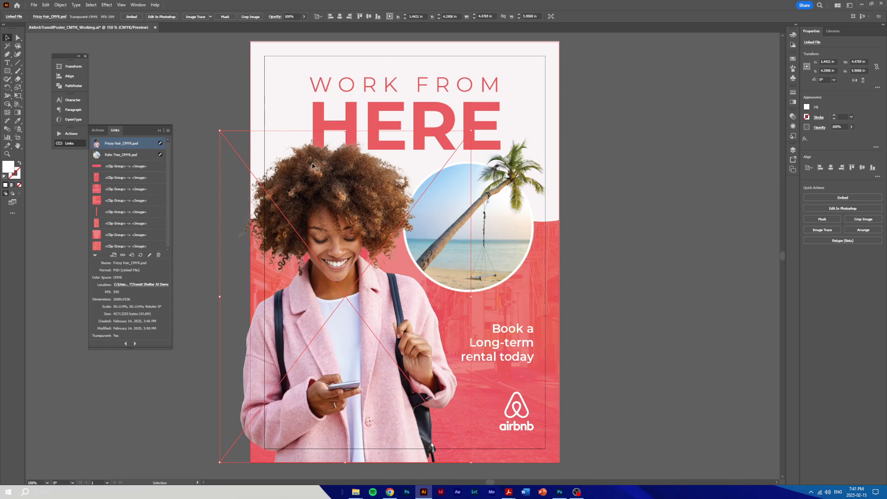
click(146, 157)
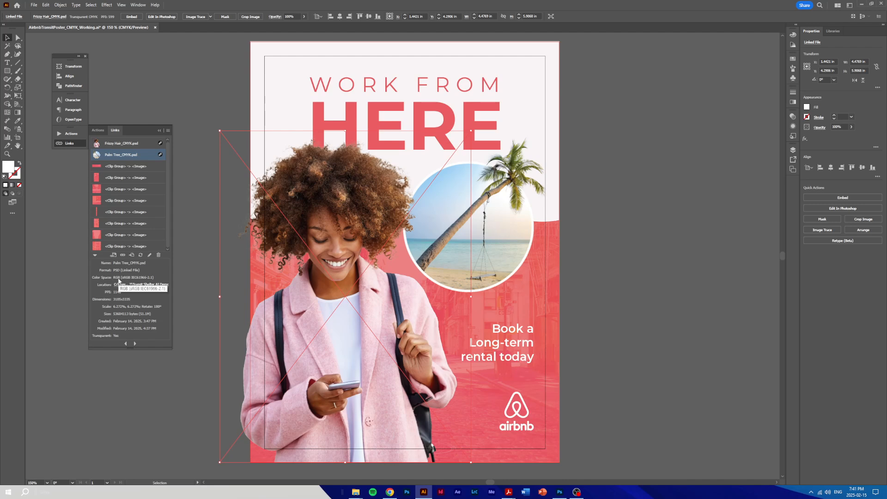
Find Palm Tree_CMYK in the Transit Shelter AI Demo folder and open it in Photoshop
mouse_move(355, 491)
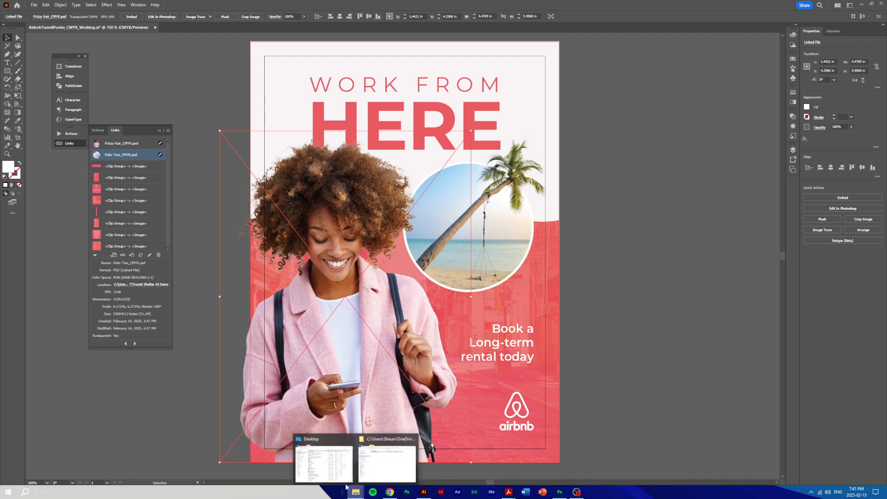
click(377, 466)
mouse_move(356, 491)
mouse_move(336, 478)
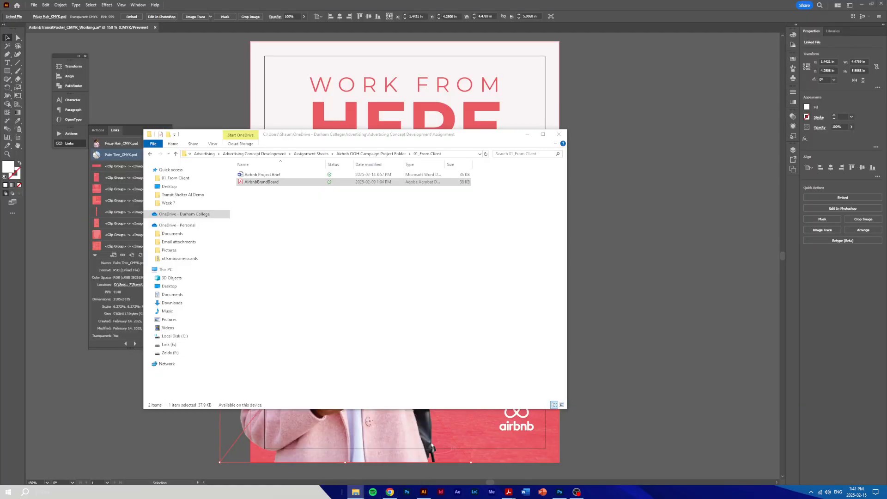
drag(322, 138, 316, 0)
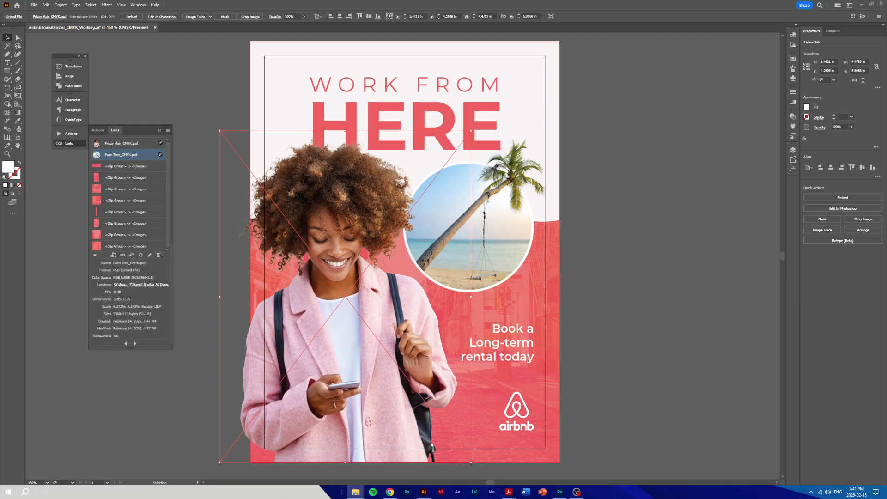
drag(372, 0, 375, 119)
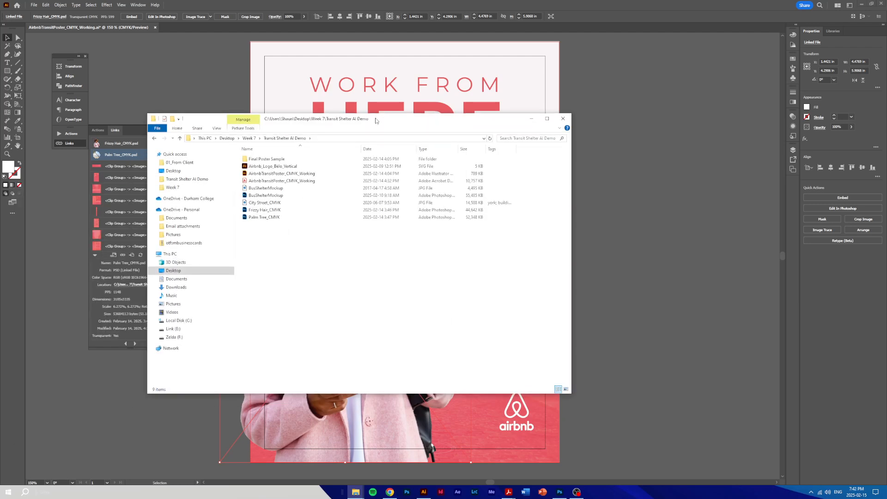
click(286, 218)
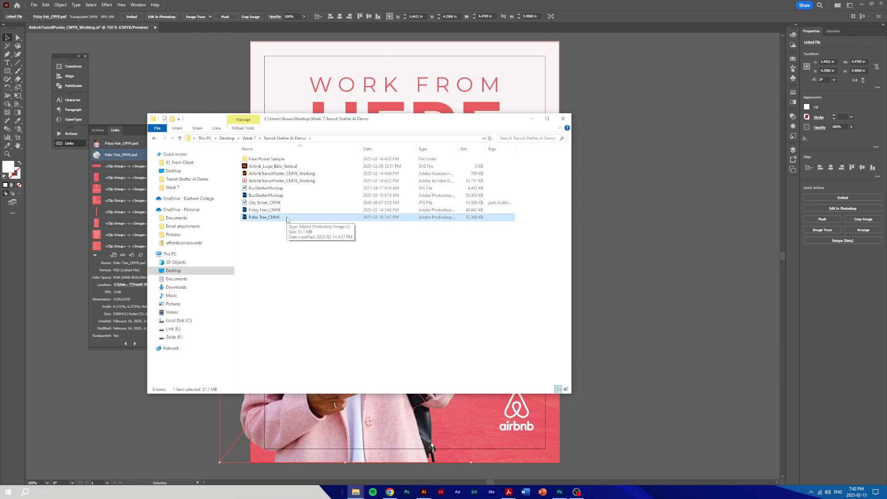
double_click(287, 217)
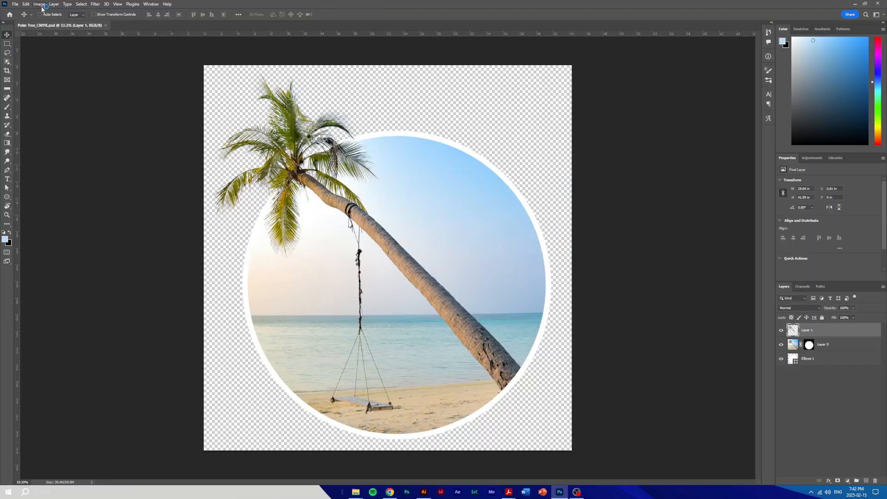
Convert the palm tree image to CMYK Color without merging its layers, accept the profile conversion, and save the file
click(40, 5)
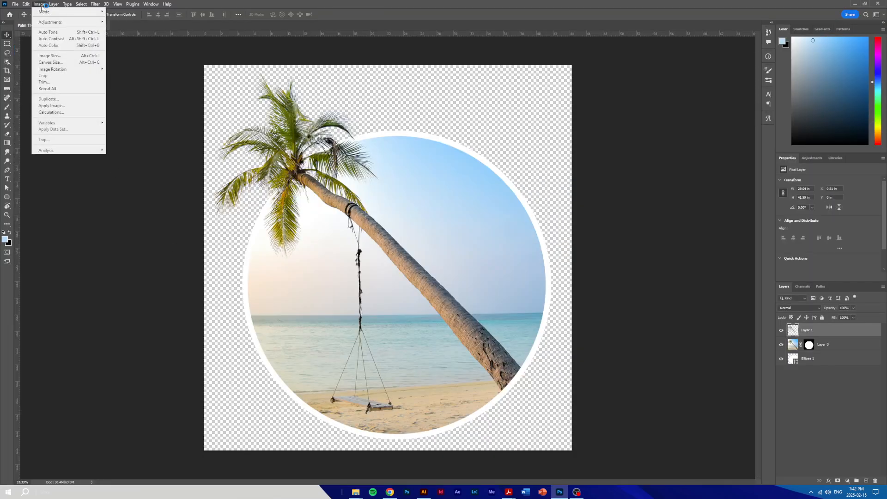
mouse_move(43, 11)
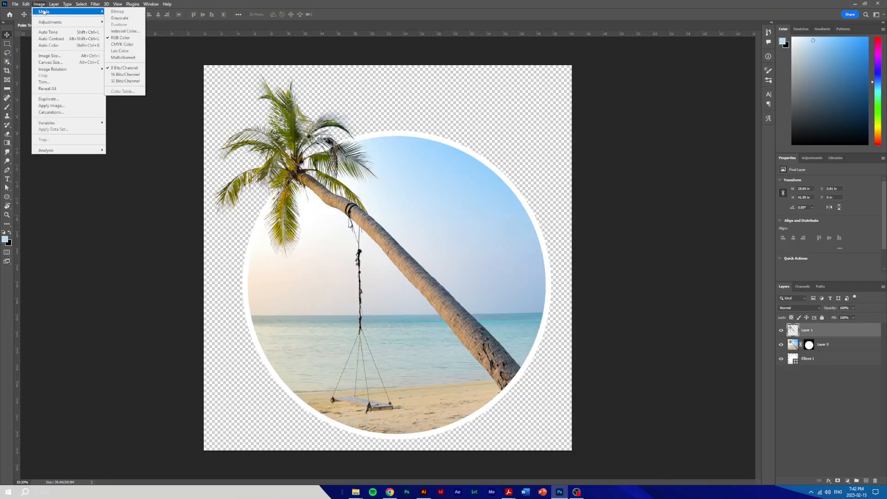
click(121, 45)
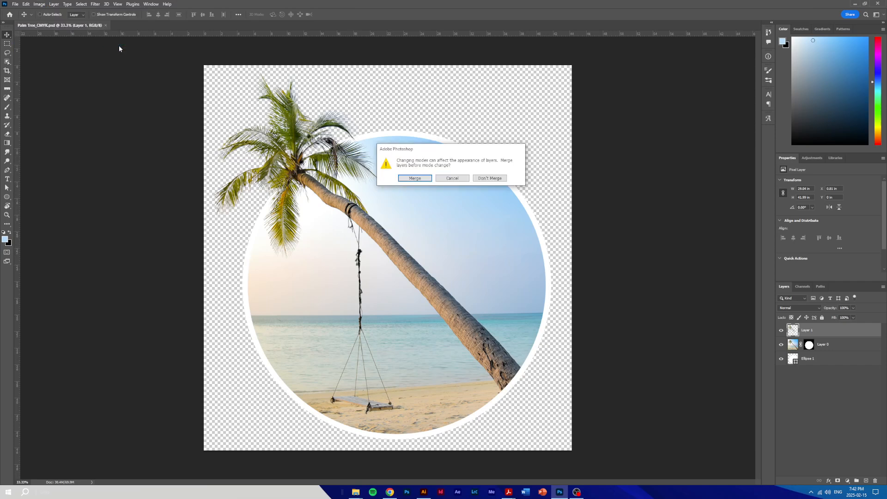
click(490, 178)
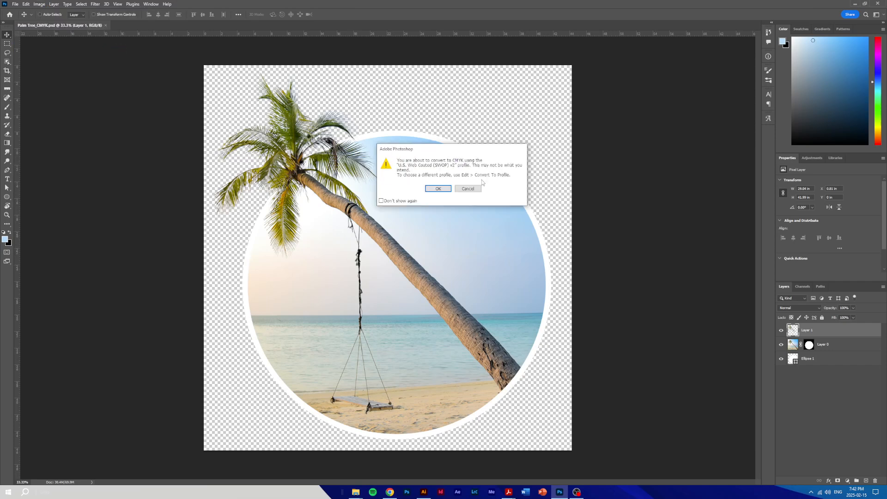
click(447, 192)
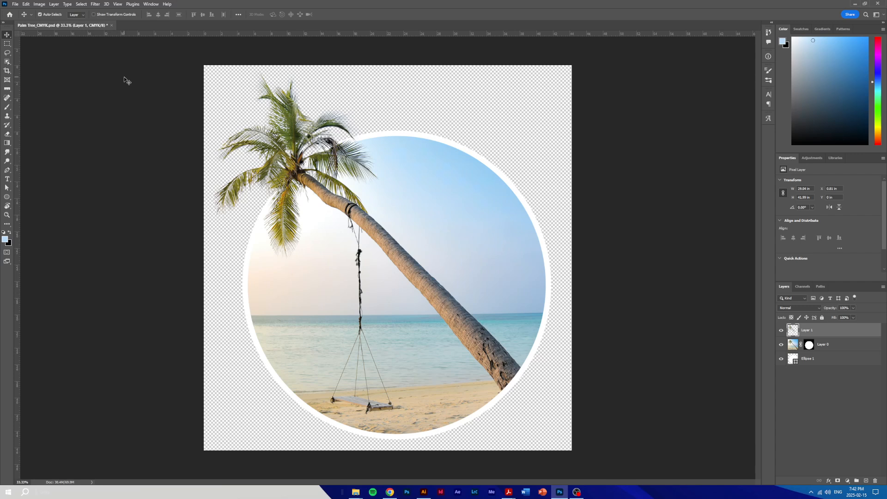
Switch back to Illustrator, locate the linked Palm Tree_CMYK file in its folder, and reopen it in Photoshop
key(alt+Tab)
key(alt+Tab)
key(alt+Tab)
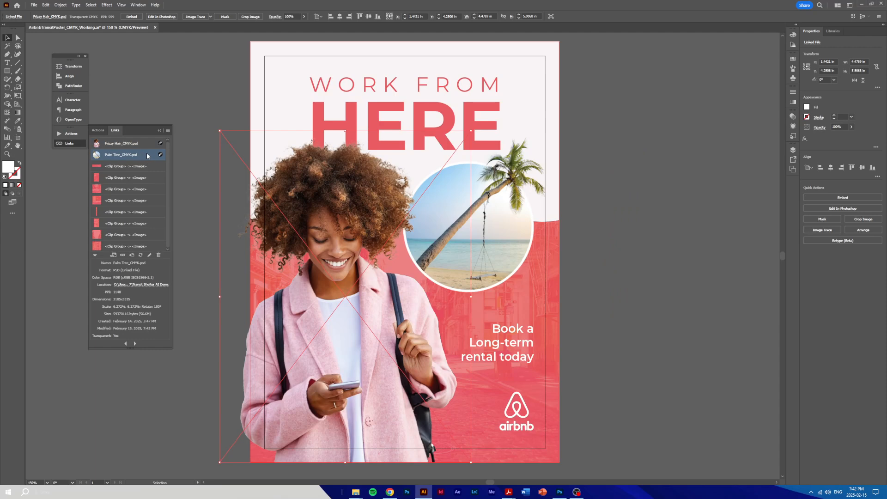
click(168, 130)
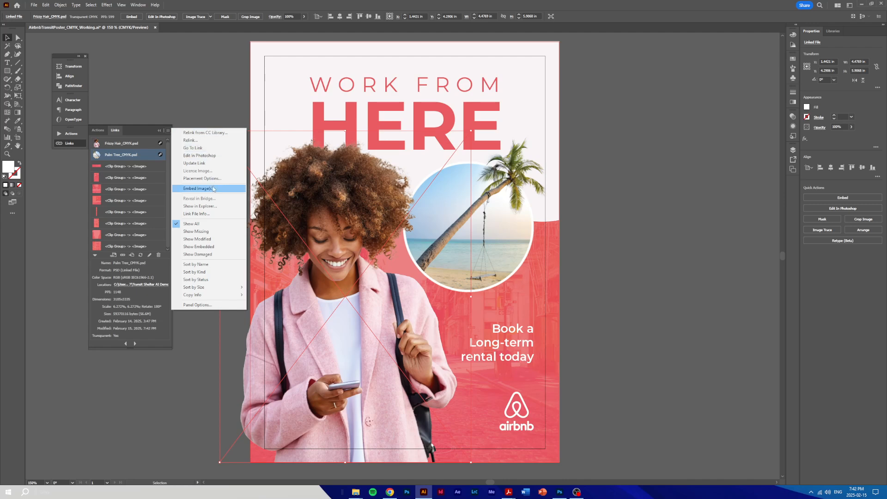
click(216, 207)
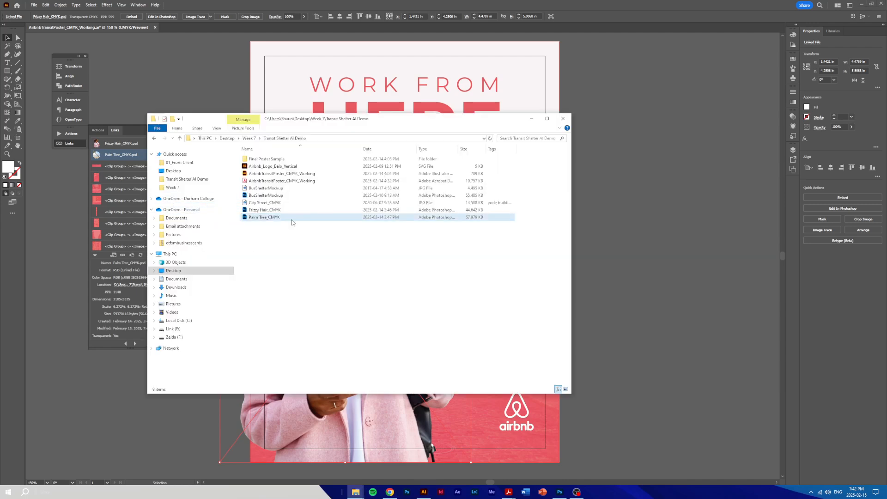
double_click(317, 218)
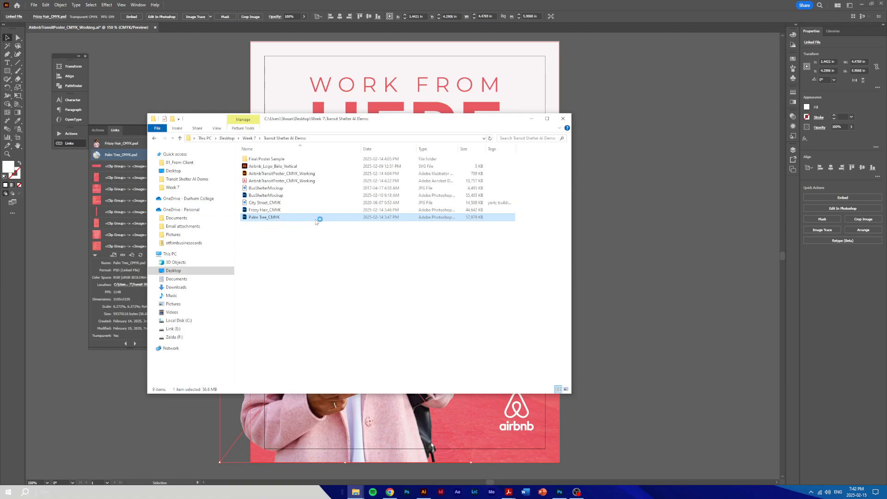
key(ctrl)
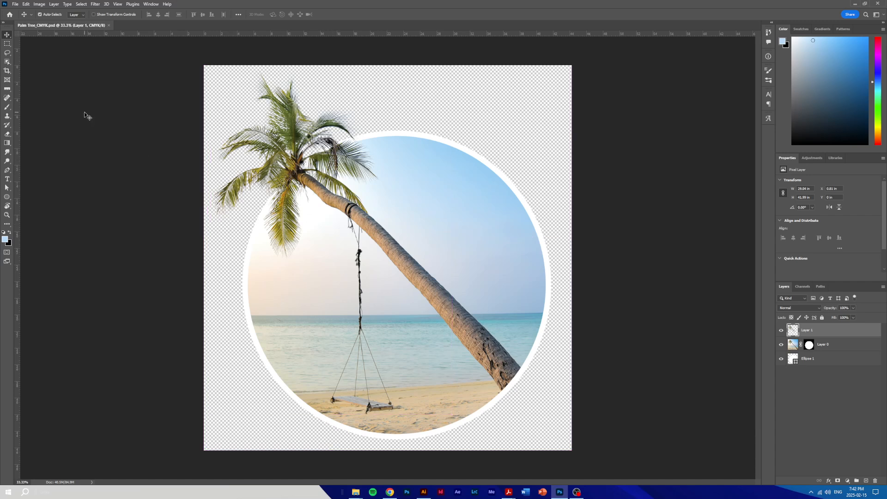
Return to Illustrator, update the modified linked files, and check the color space of Palm Tree_CMYK.psd
key(alt+Tab)
key(alt+Tab)
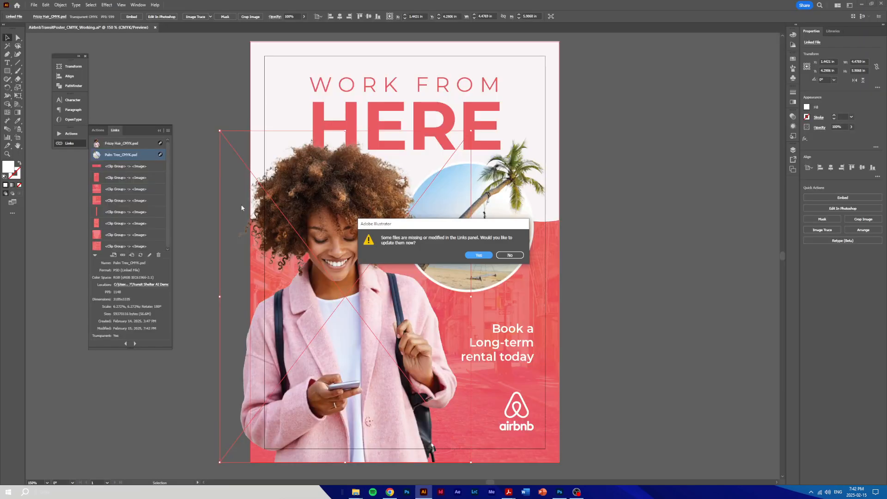
drag(457, 225, 576, 139)
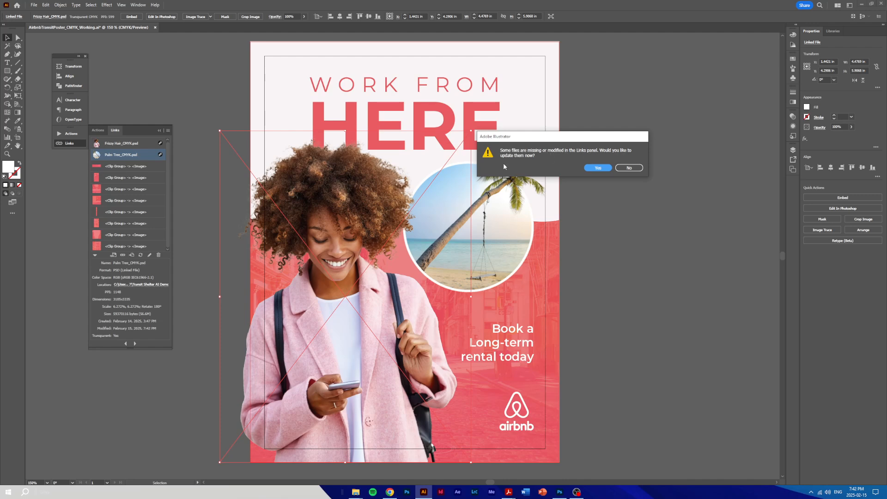
click(594, 169)
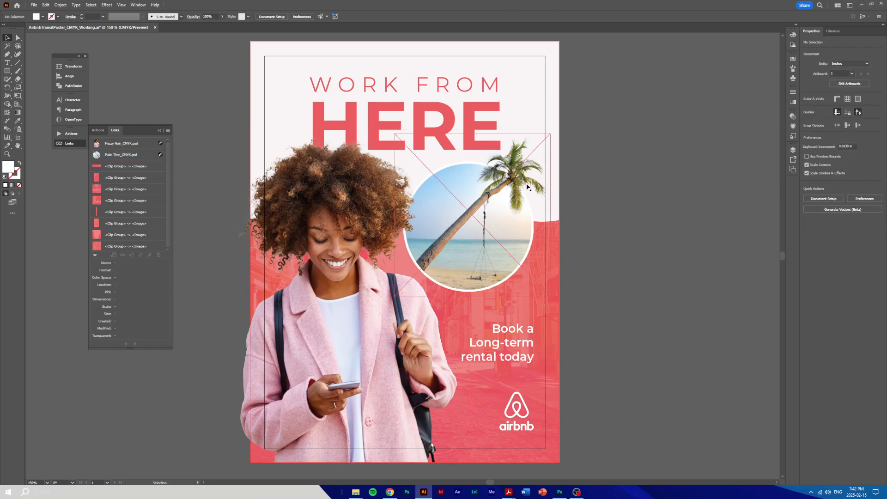
click(147, 154)
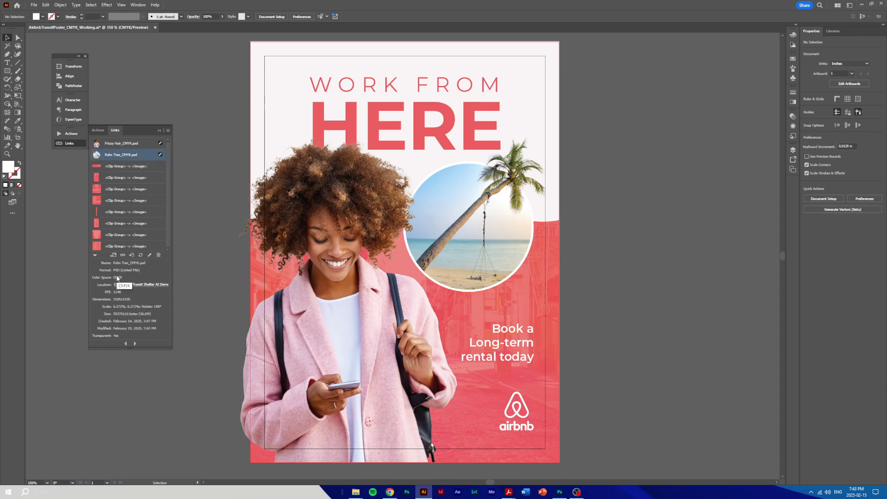
click(159, 130)
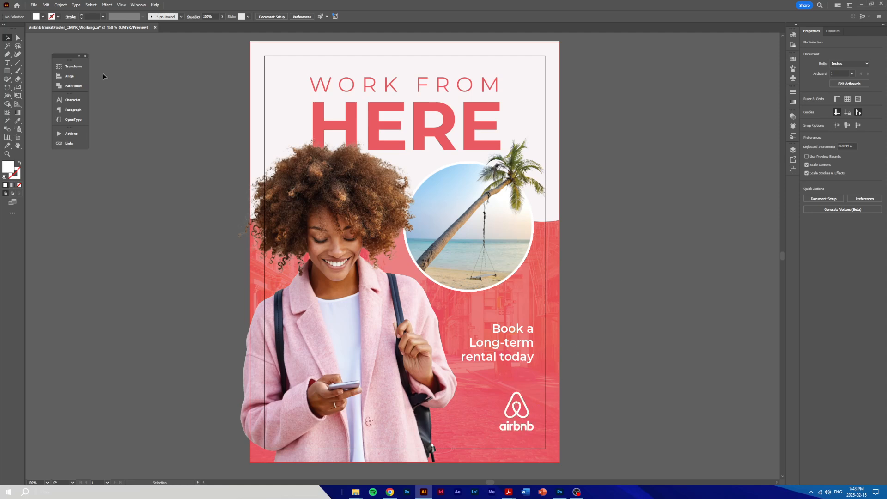
Save the poster as an Adobe PDF named AirbnbTransitPoster_CMYK_Final in the Transit Shelter AI Demo folder
click(33, 7)
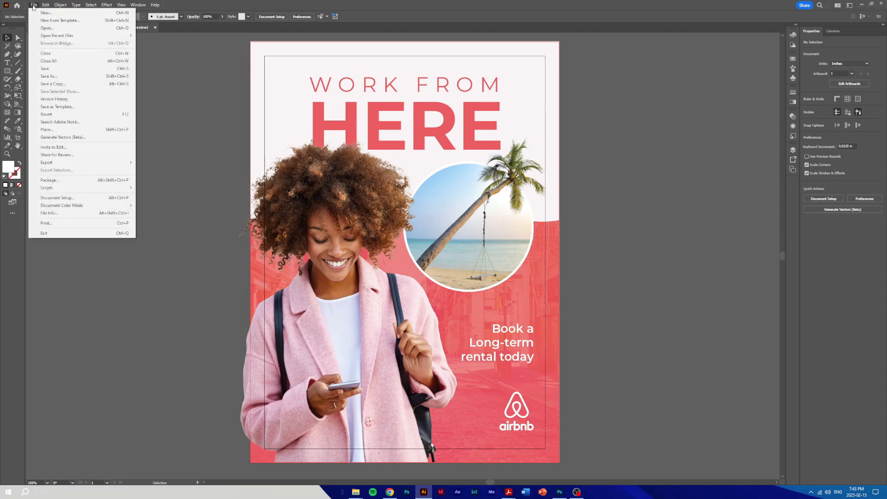
click(51, 77)
click(104, 223)
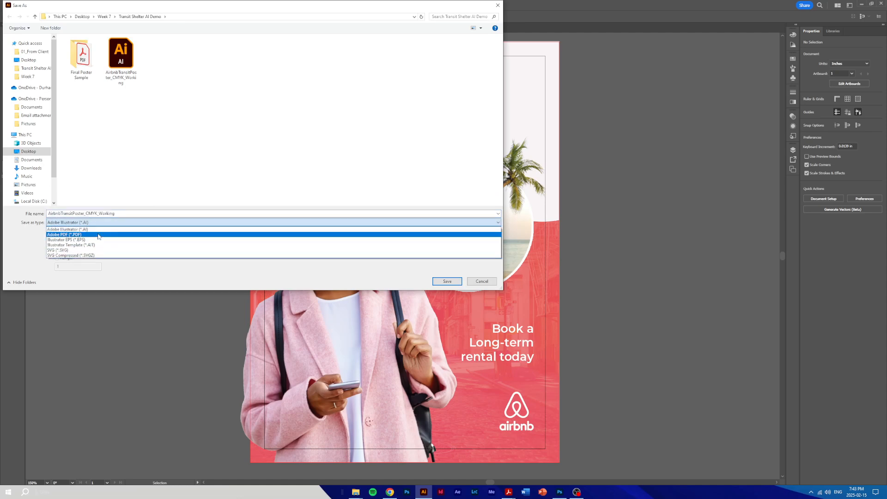
click(98, 236)
drag(125, 214, 99, 211)
text(Fina)
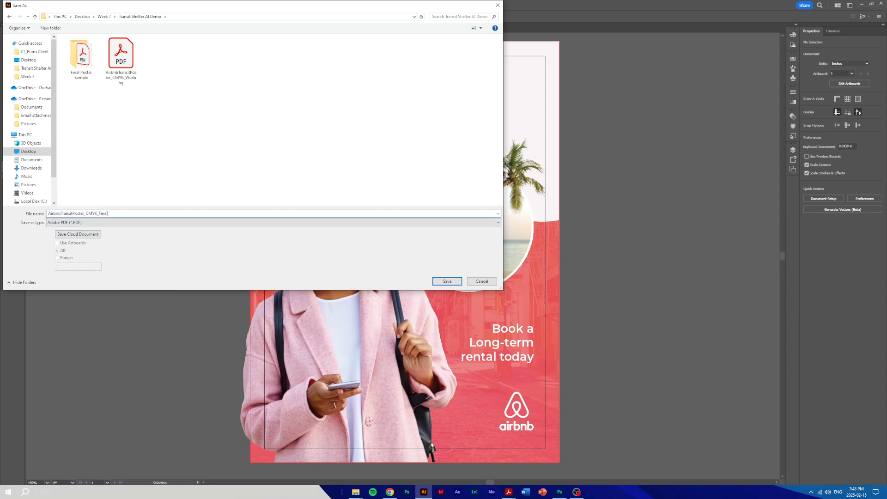
text(l)
key(Return)
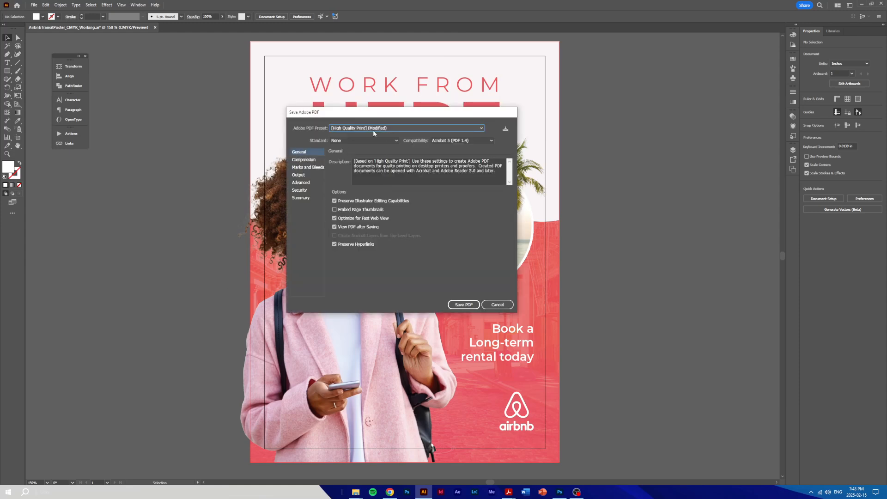
Apply the High Quality Print preset to the PDF and check the color image downsampling resolution in its compression settings
click(373, 132)
click(370, 143)
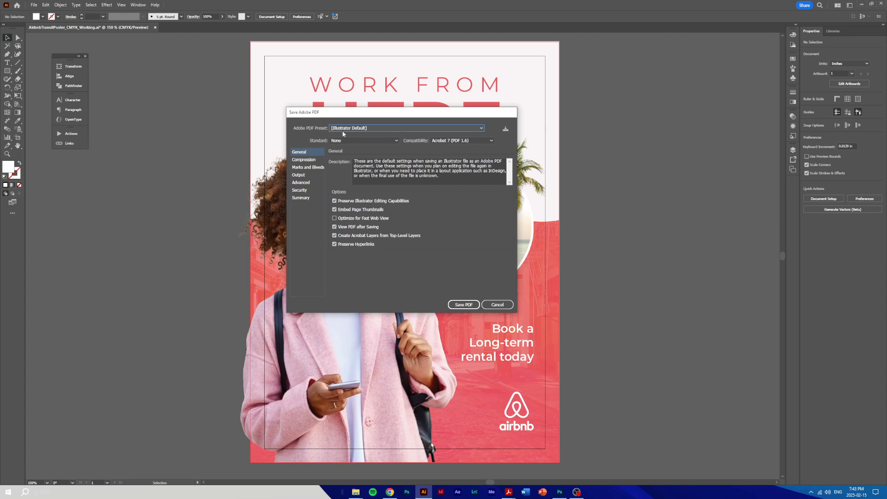
click(369, 129)
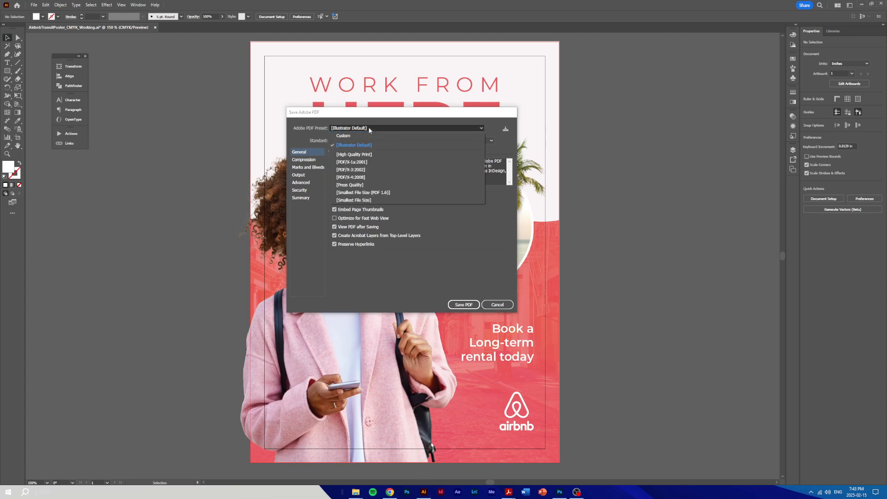
click(363, 155)
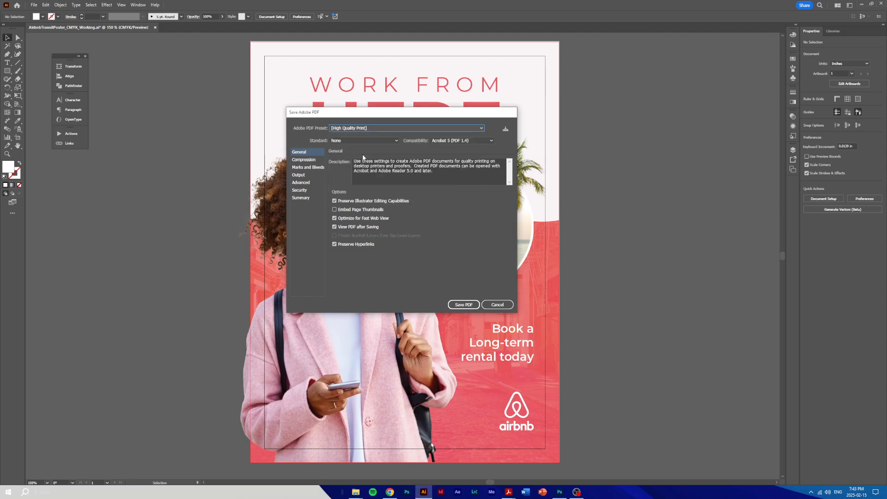
click(307, 161)
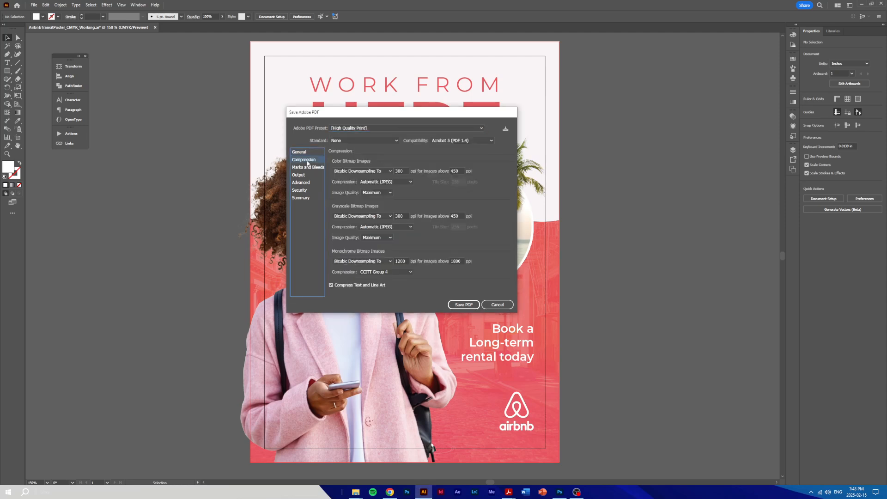
double_click(400, 171)
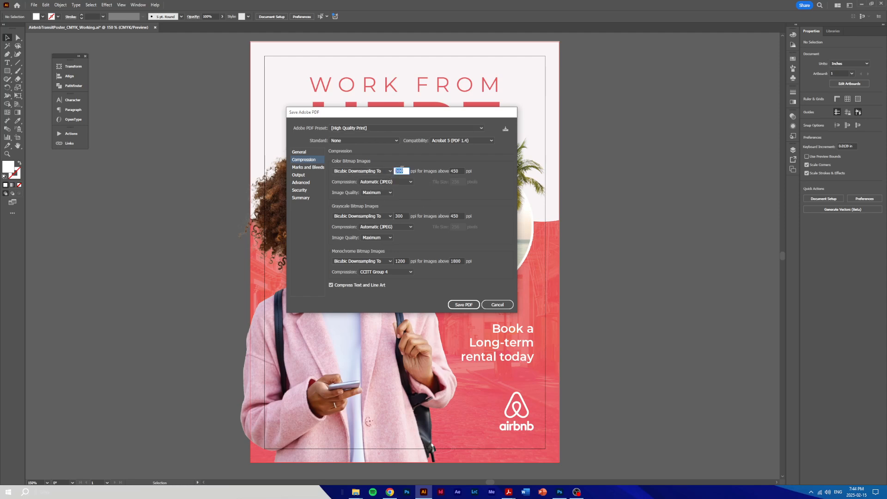
click(403, 171)
Include trim marks and the document bleed settings in the PDF, save it, and view the whole page in Acrobat
click(317, 168)
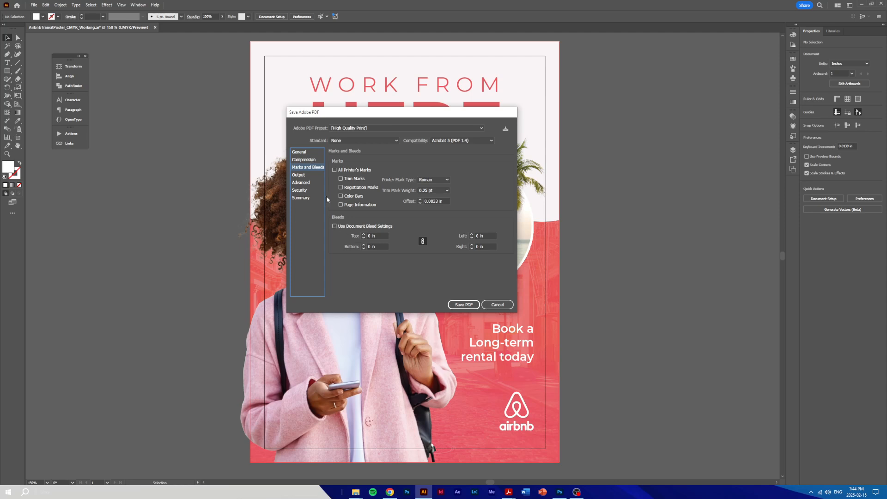
click(335, 227)
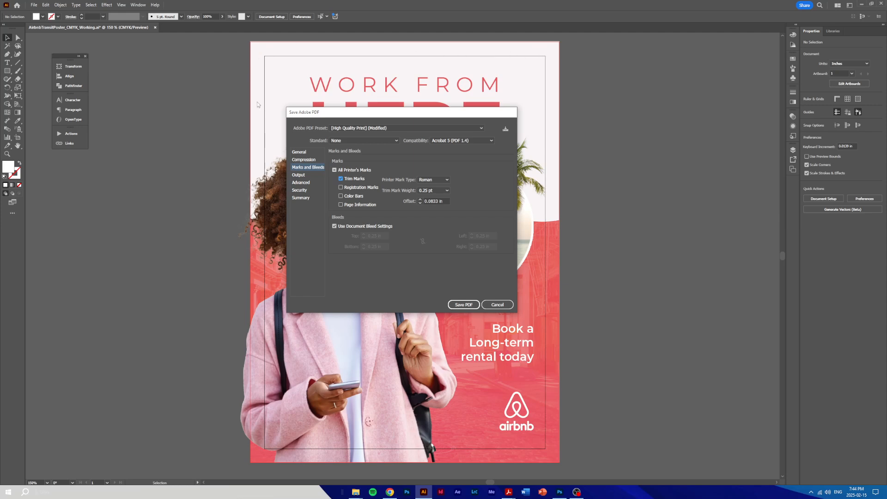
click(464, 305)
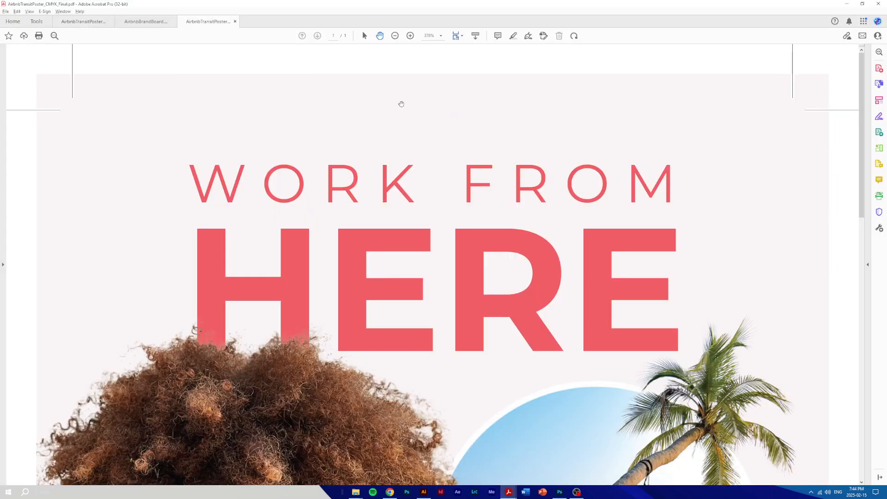
click(395, 36)
click(394, 36)
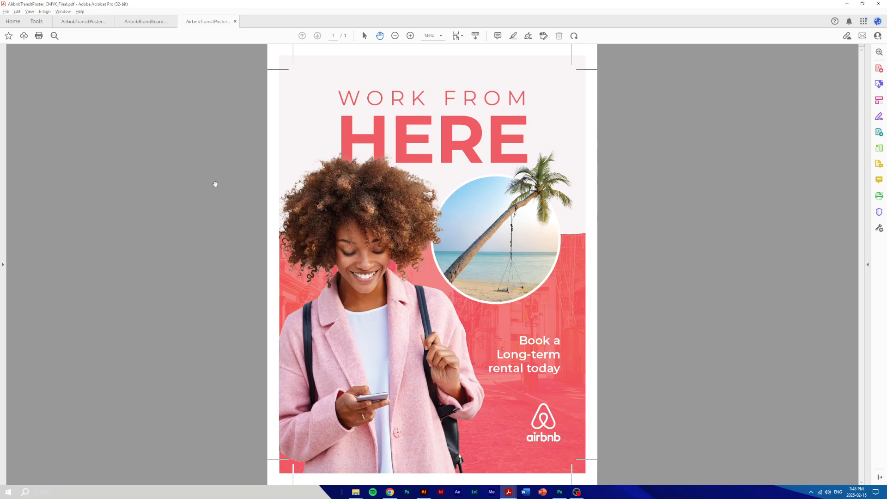
Switch back to Illustrator and export the poster as a JPEG using artboards, with CMYK color, Maximum quality and 300 ppi
key(alt+Tab)
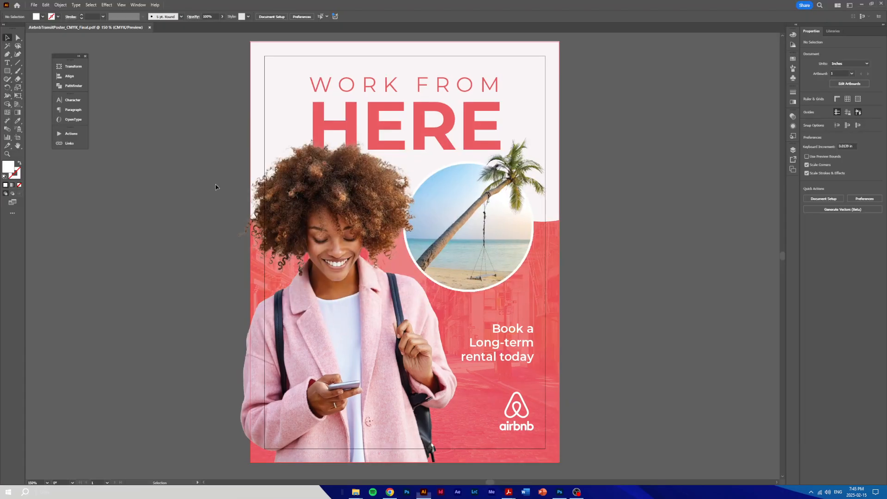
click(34, 5)
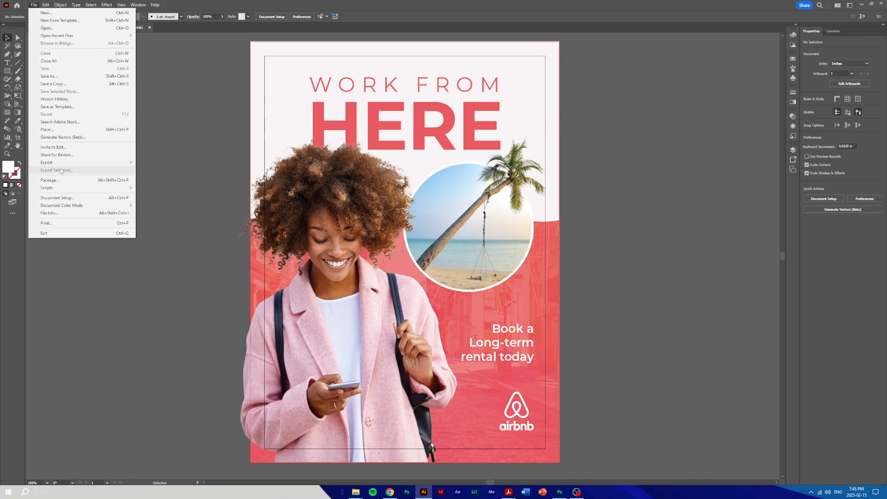
mouse_move(111, 163)
click(178, 171)
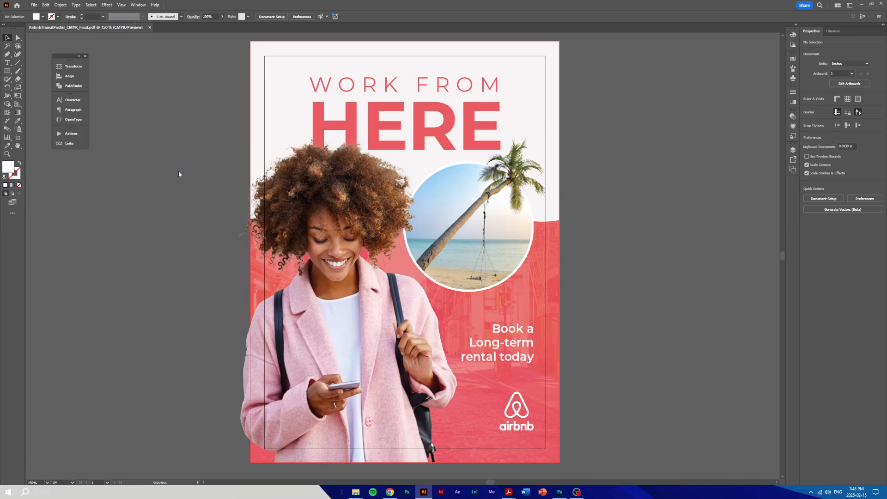
click(125, 213)
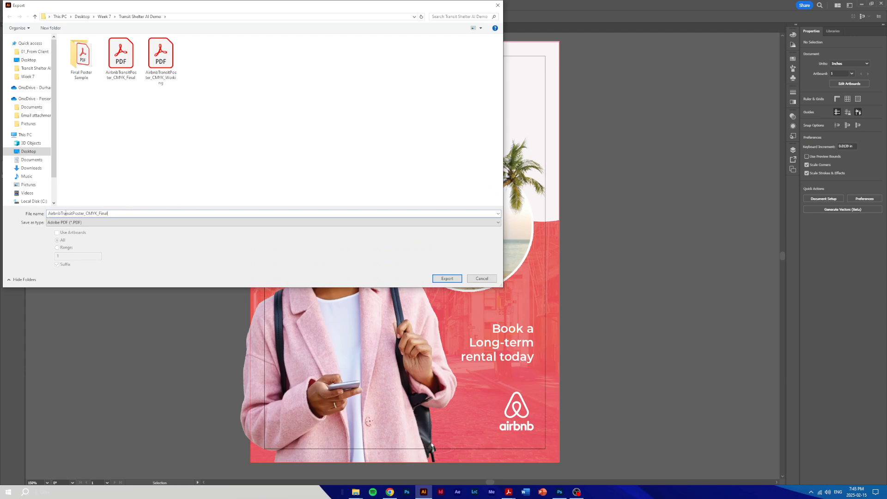
click(90, 222)
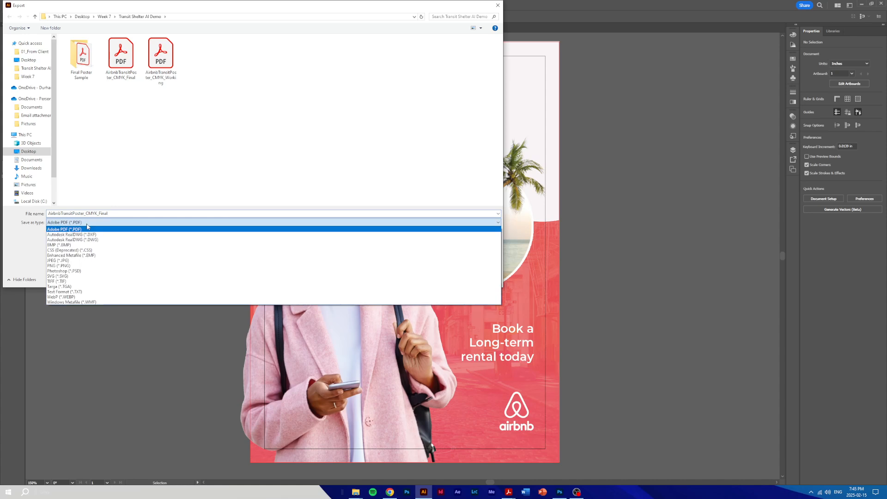
click(96, 260)
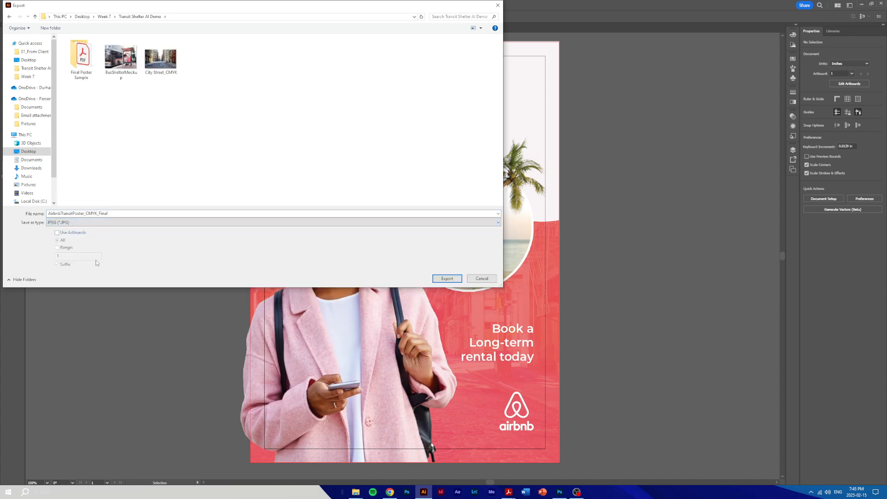
click(57, 233)
click(447, 279)
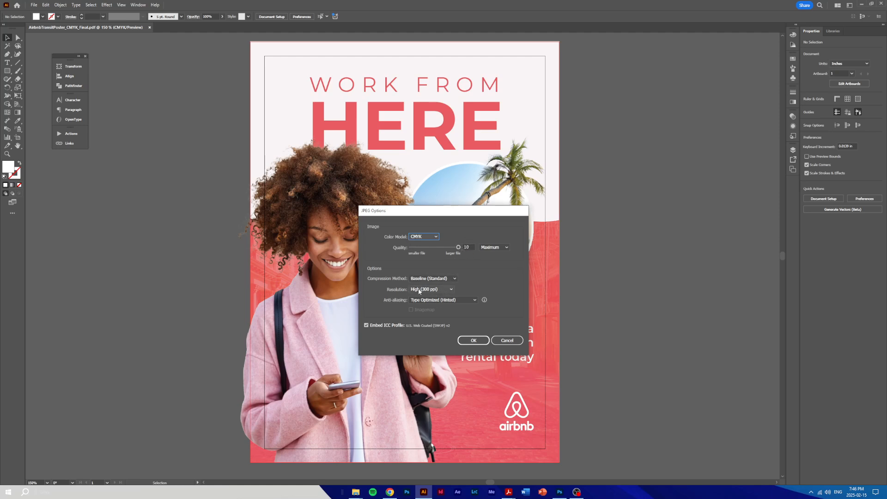
click(473, 340)
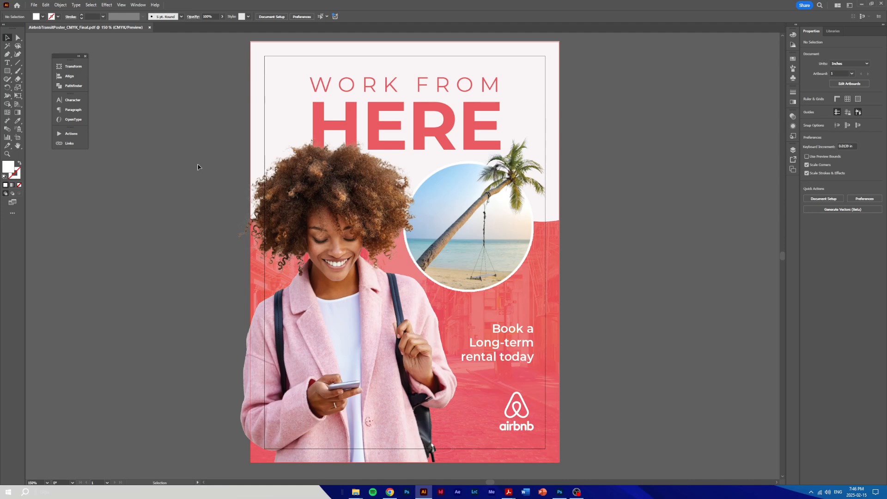
Open the exported AirbnbTransitPoster_CMYK_Final-01 JPEG from its folder to inspect it, and close the preview
key(alt+Tab)
key(alt+Tab)
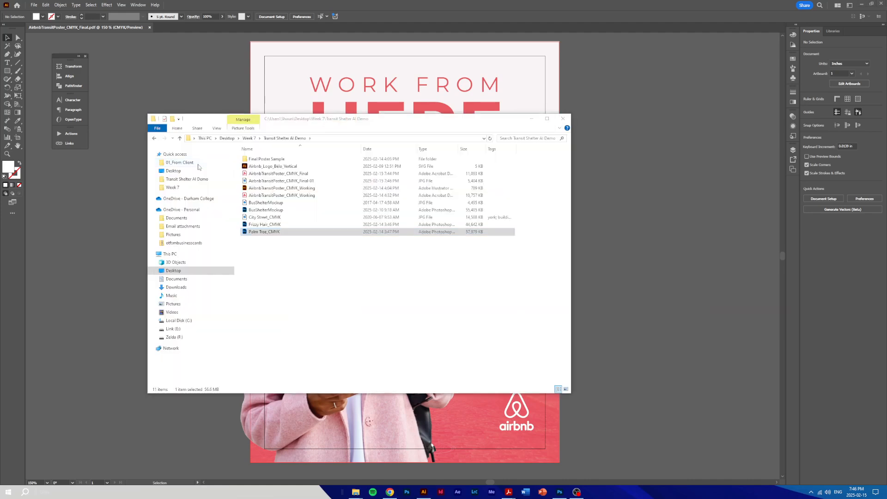
click(328, 182)
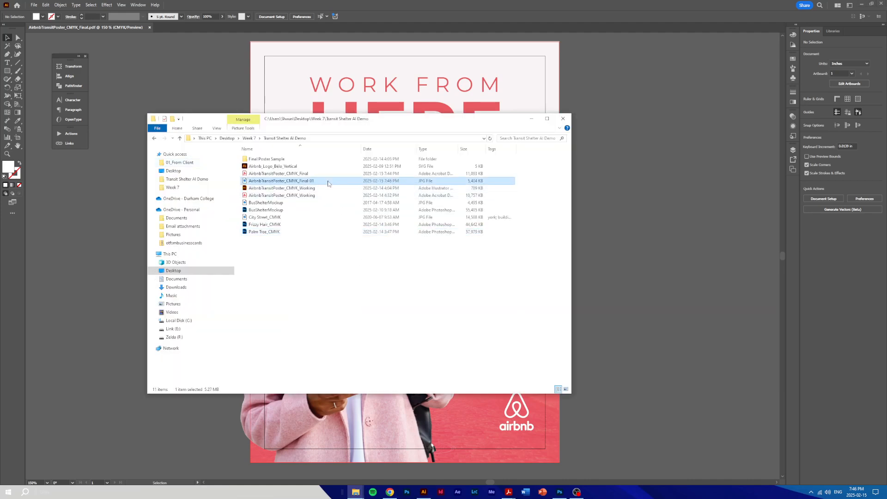
double_click(328, 182)
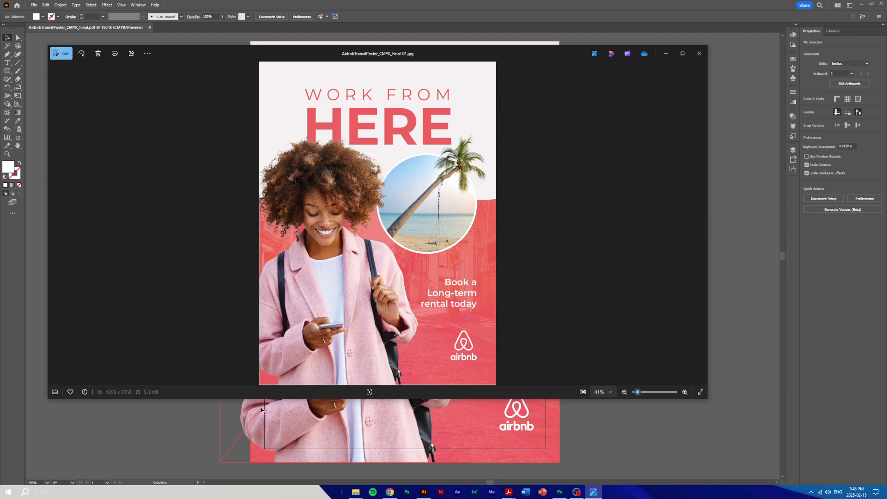
click(698, 54)
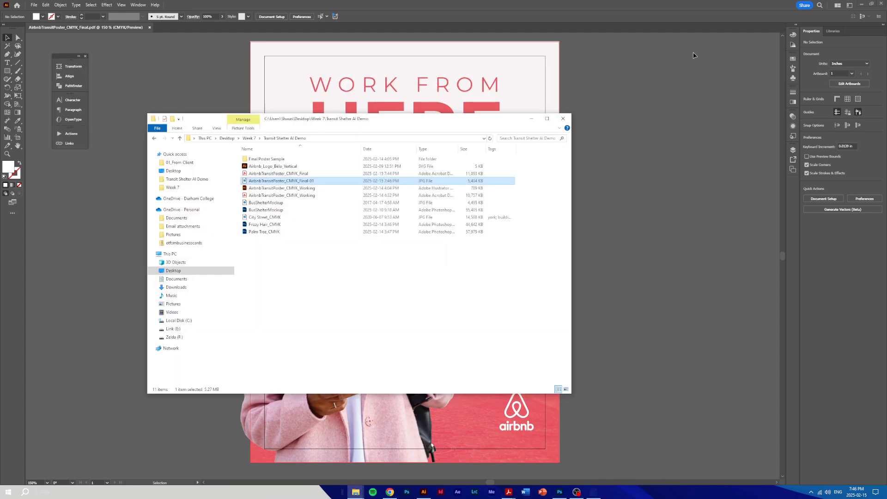
Open the BusShelterMockup Photoshop file and open the contents of its Your Ad Here smart object
click(390, 300)
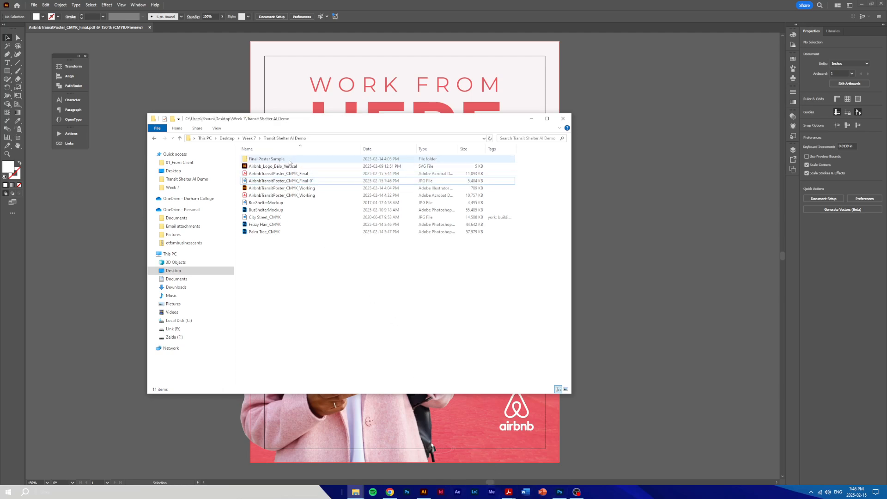
click(291, 210)
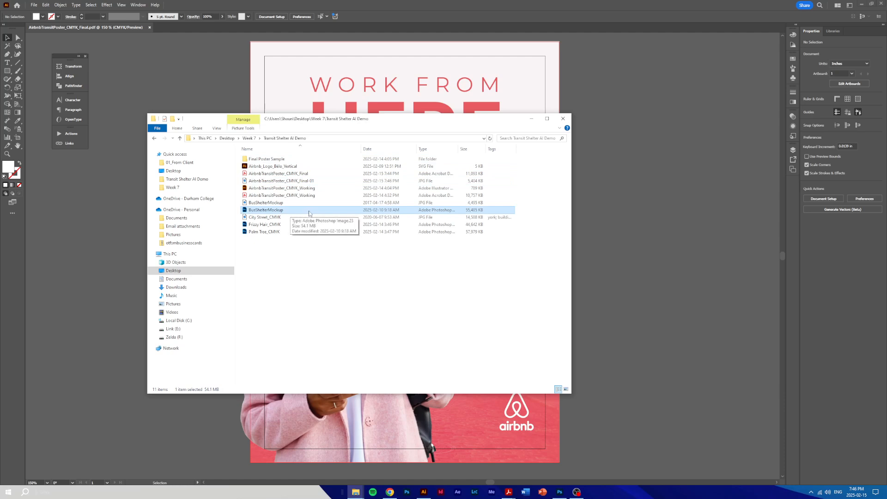
double_click(326, 210)
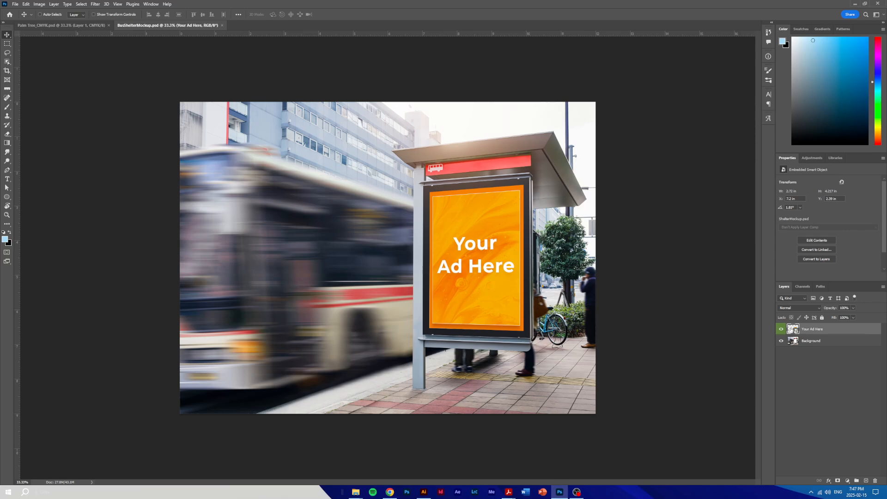
double_click(792, 329)
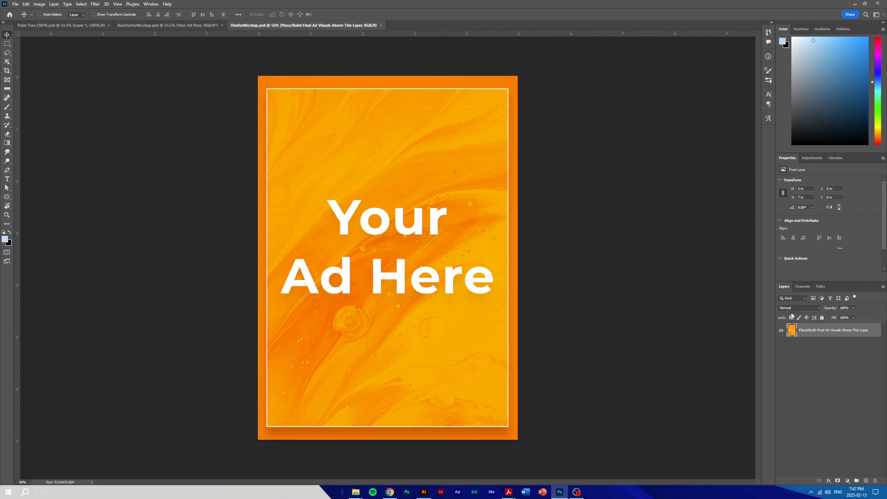
Place the AirbnbTransitPoster_CMYK_Final-01 JPEG in ShelterMockup.psd, scale it to about 94% so it covers the canvas, and save
mouse_move(356, 492)
click(341, 473)
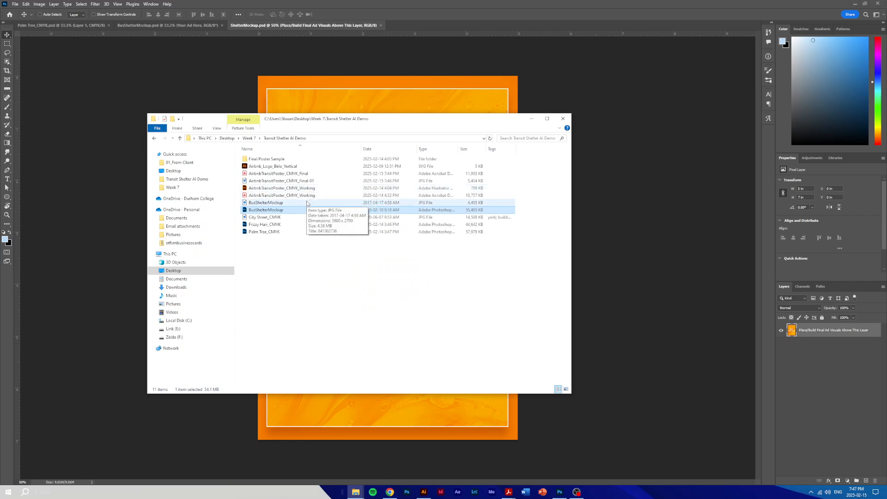
click(307, 180)
drag(403, 119, 421, 211)
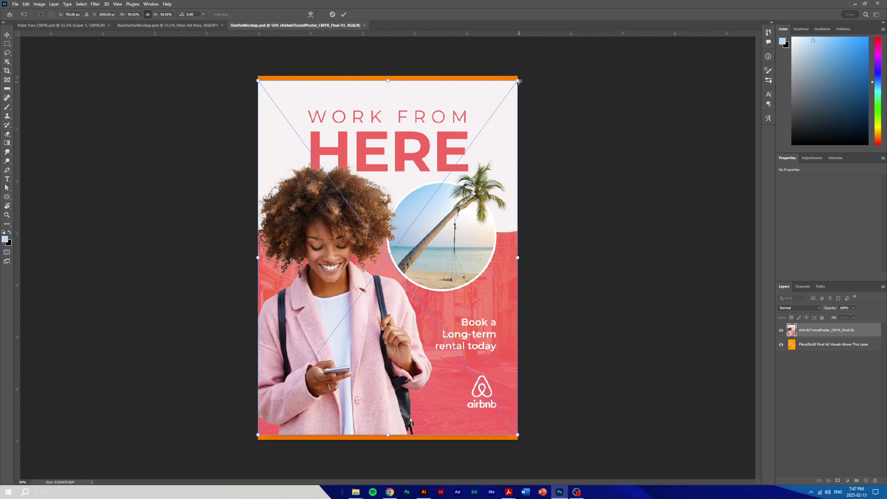
drag(519, 81, 524, 76)
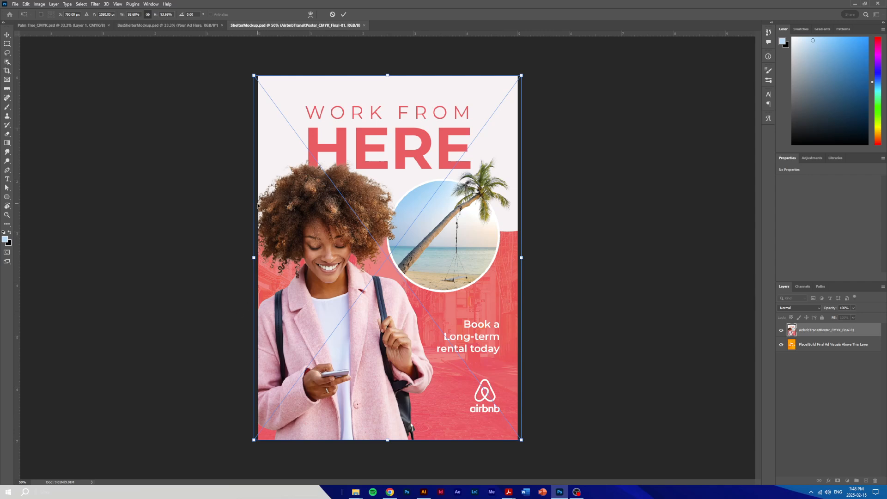
click(344, 15)
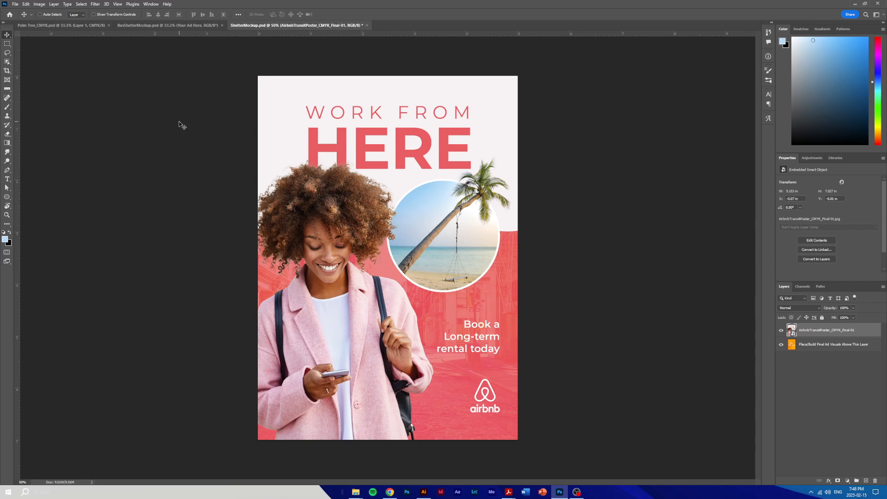
key(ctrl+s)
Save the bus shelter mockup as a JPEG named BusShelterMockup_Final, with Maximum quality 12 and the Progressive format
click(165, 25)
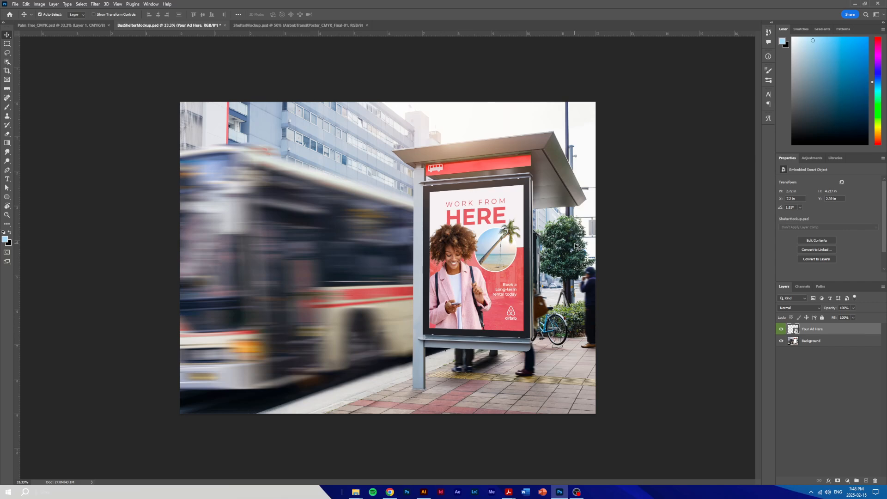
key(ctrl+shift+s)
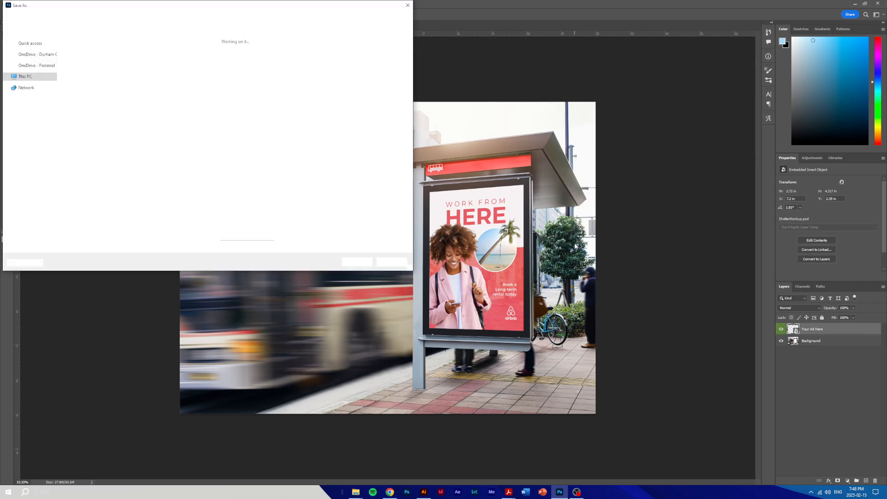
click(111, 208)
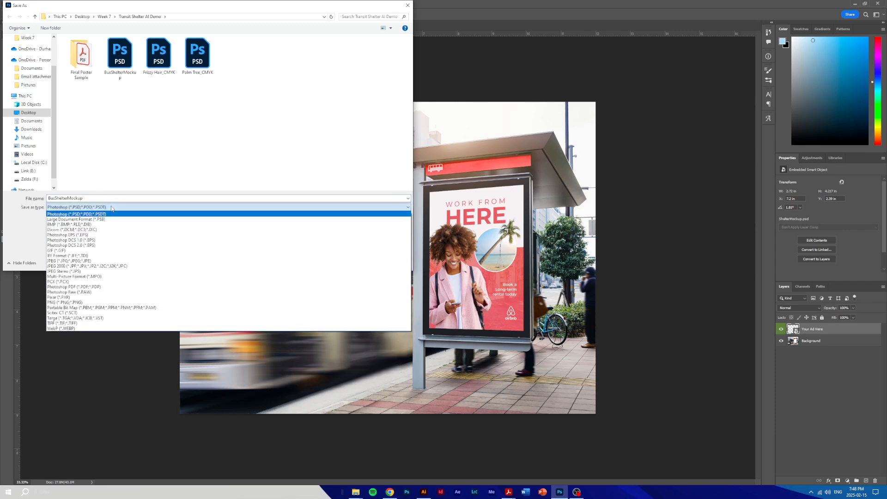
click(105, 262)
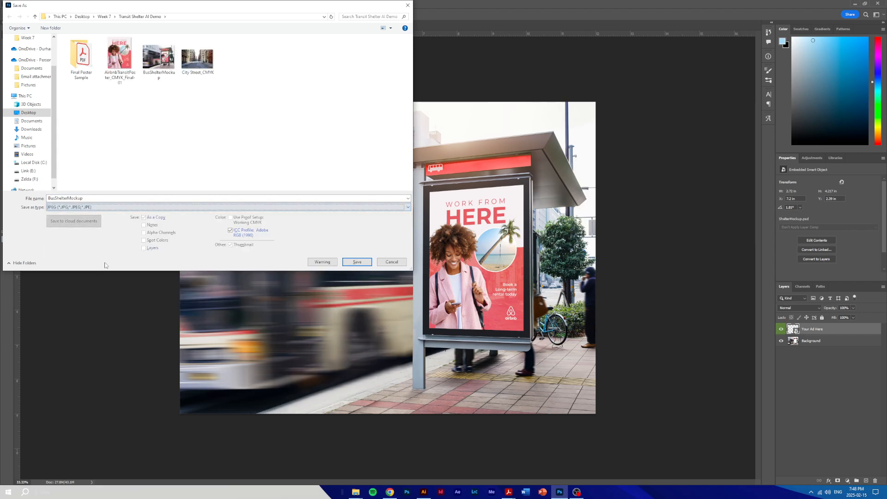
click(104, 198)
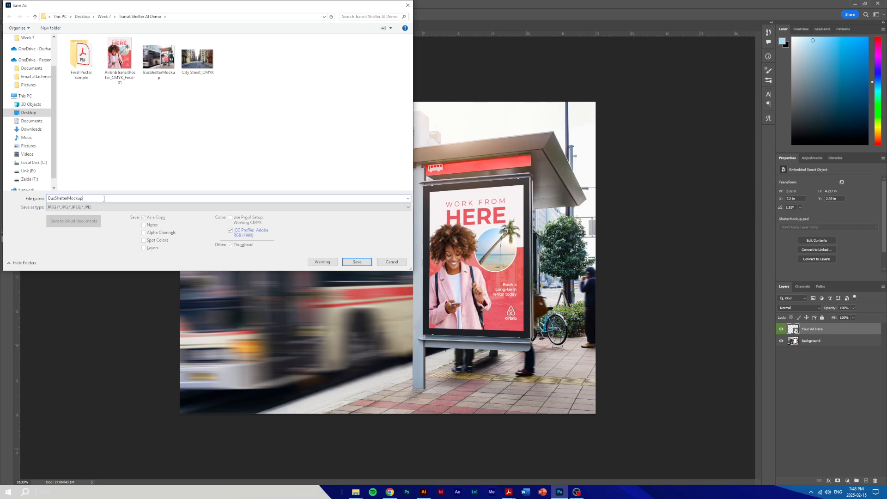
text(_Final)
key(Return)
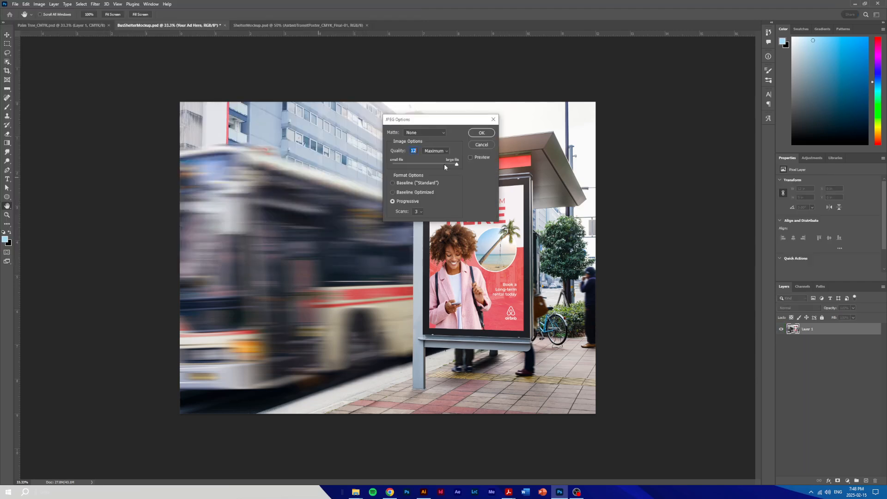
key(Return)
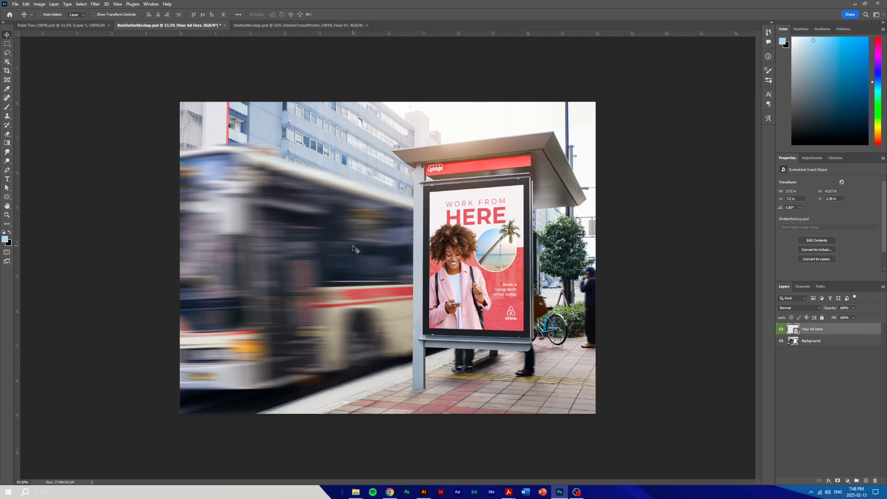
Review the poster in the ShelterMockup smart object, the finished bus shelter mockup, and the original poster in Illustrator
click(319, 26)
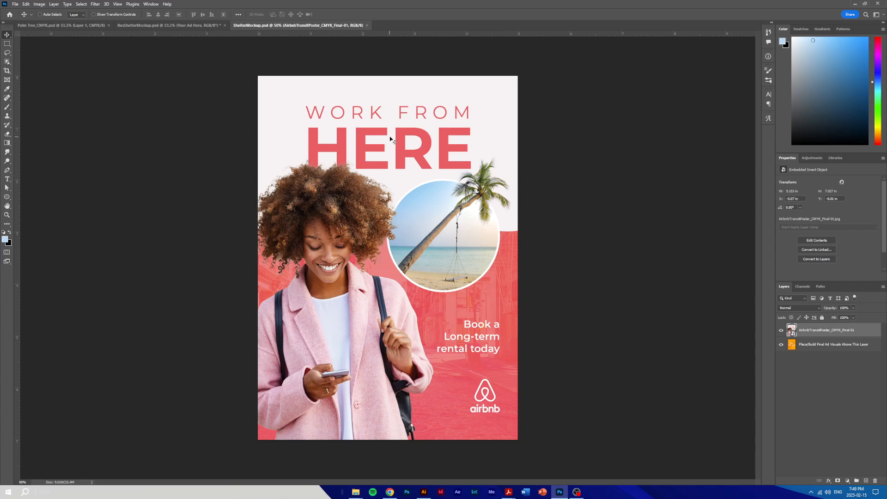
click(192, 25)
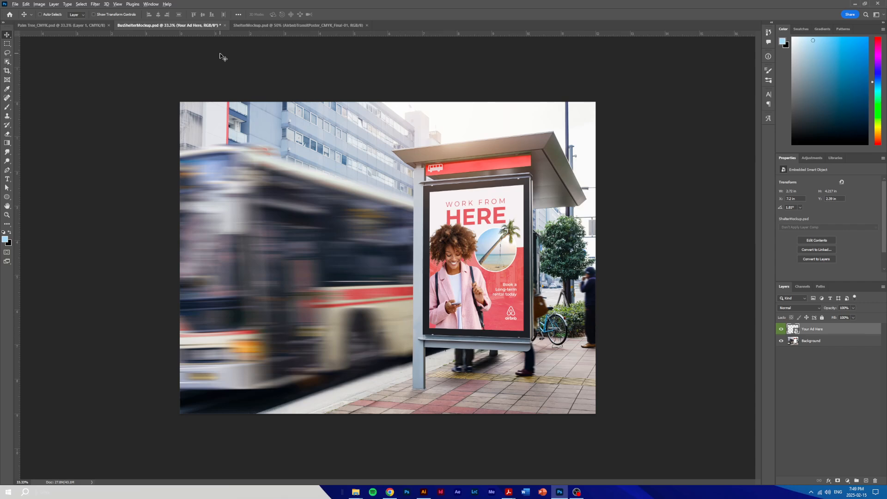
key(alt+Tab)
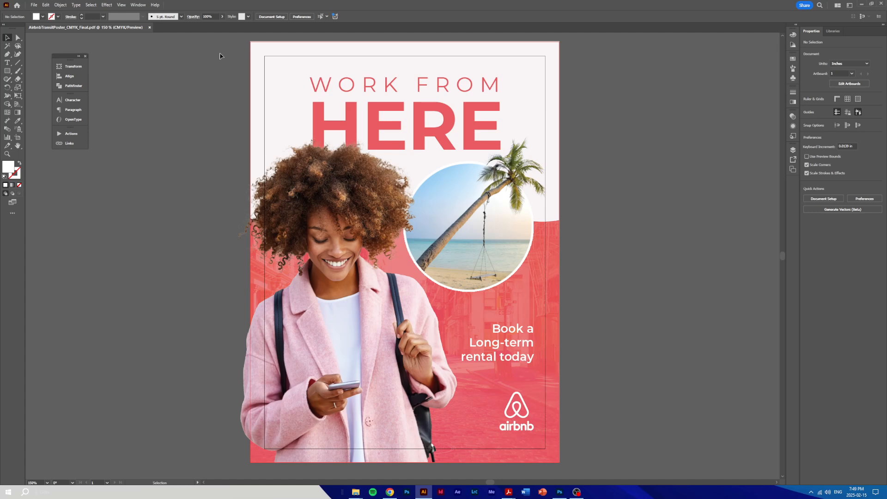
key(alt+Tab)
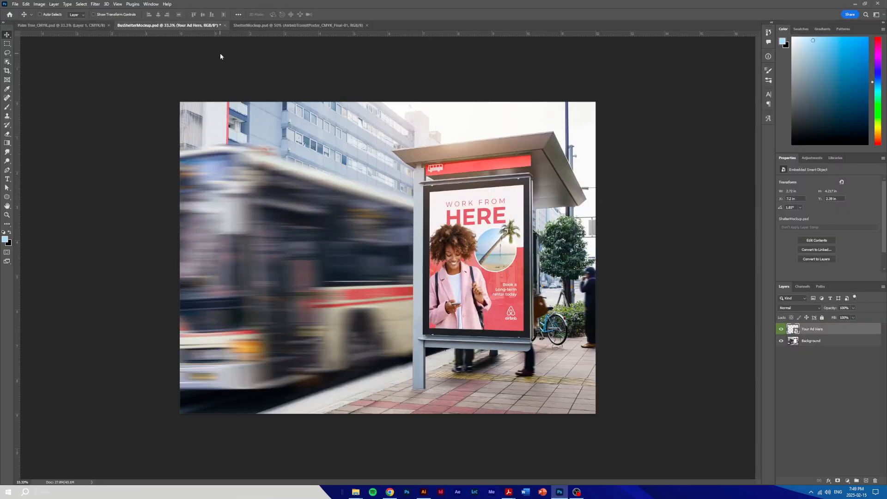